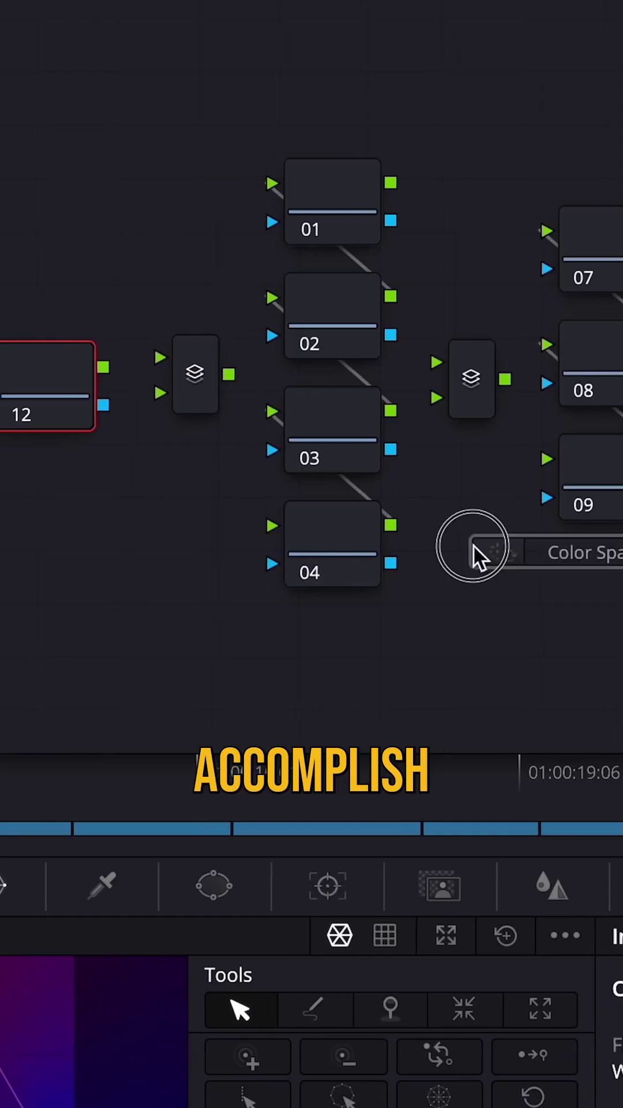
Add a Color Space Transform node to the tree and open node 02's options for labeling
drag(473, 546, 101, 528)
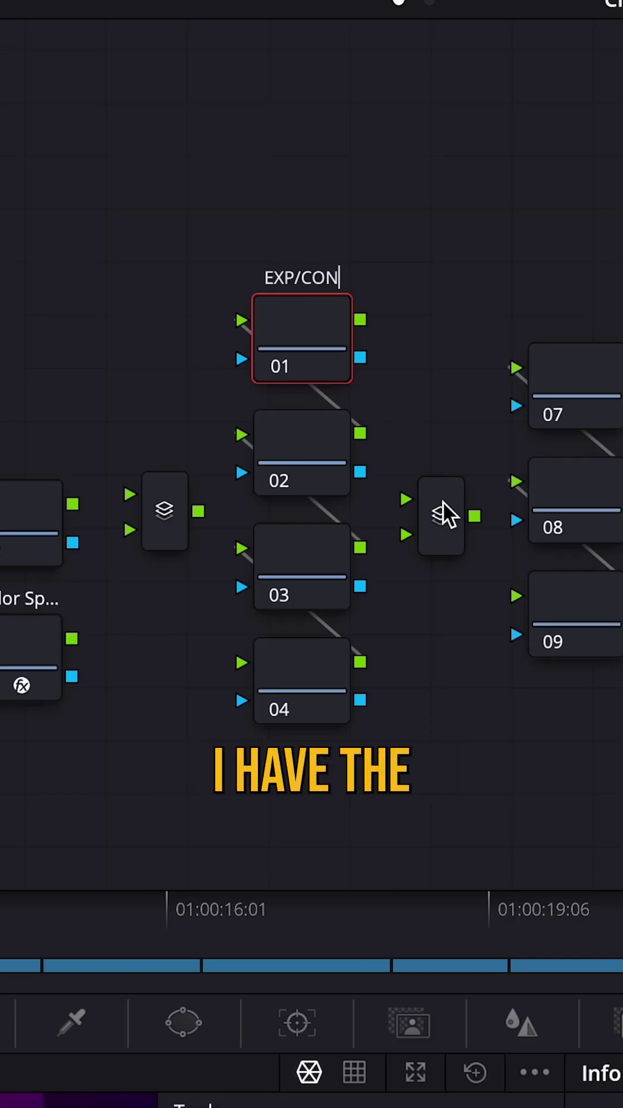
right_click(335, 456)
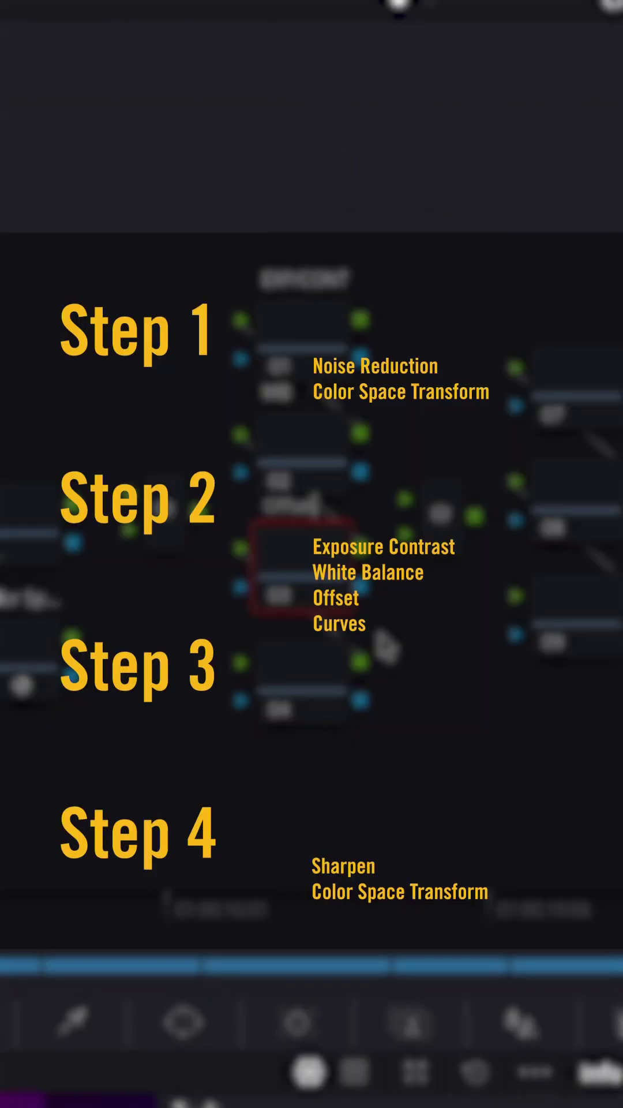
Open node 04's context menu to give it a Node Label
right_click(286, 684)
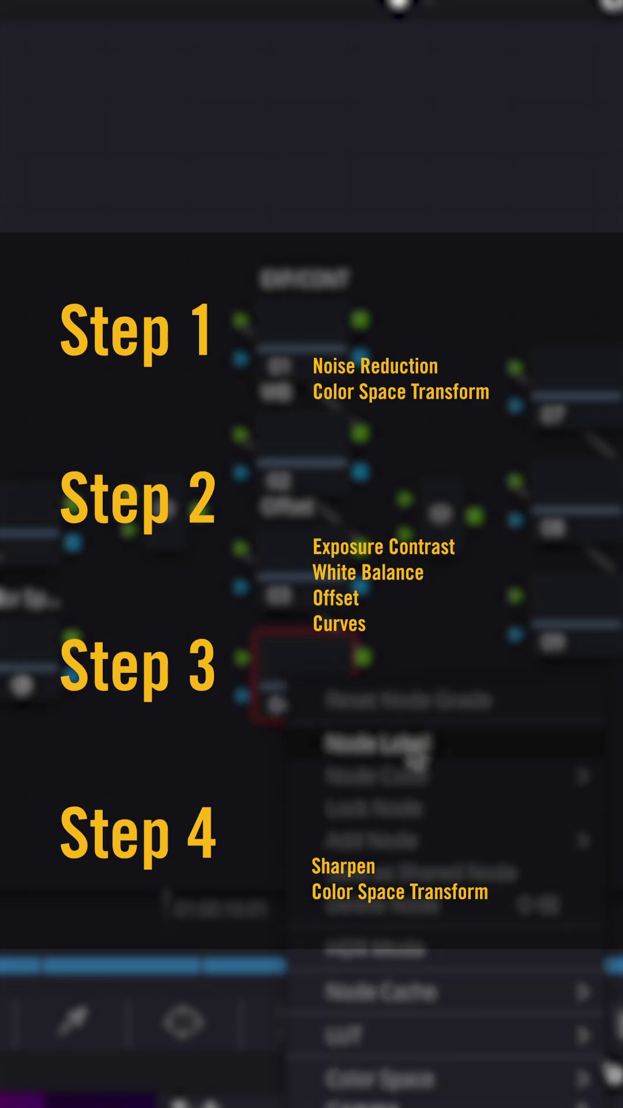